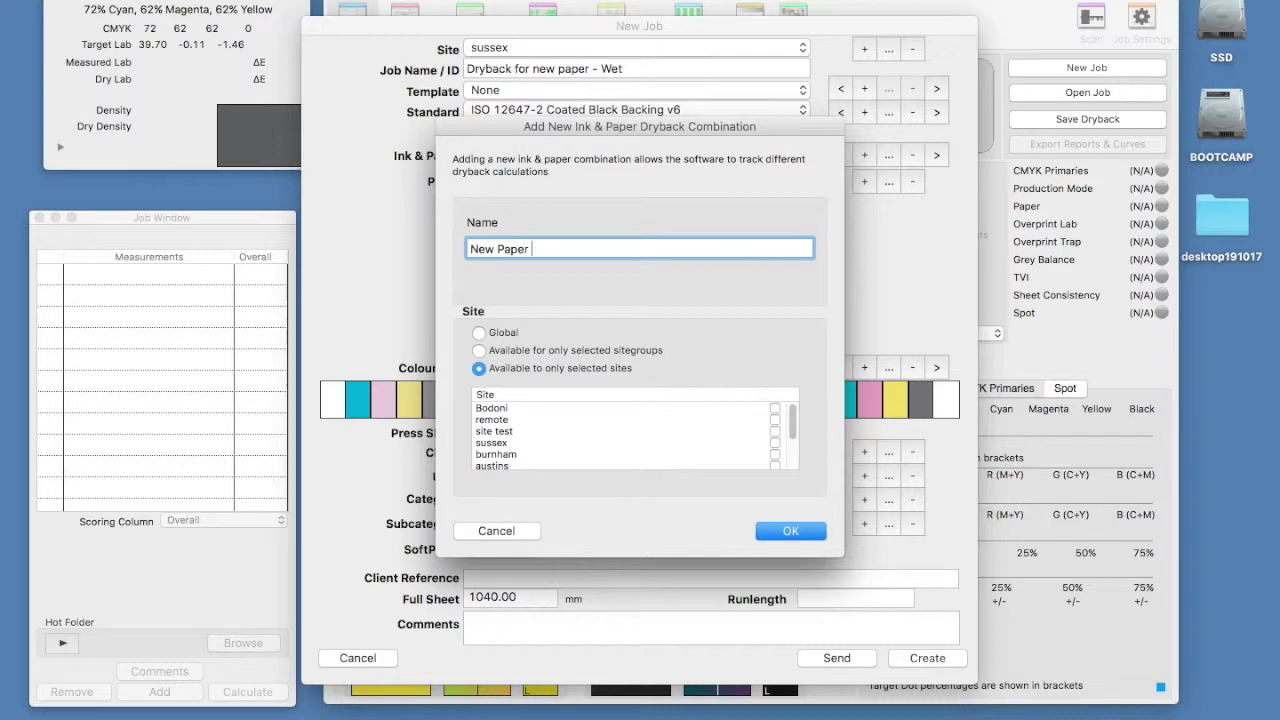
- Name the new ink and paper dryback combination "New Paper 170gsm Coated", make it global and add it to the job
type("m Coated")
left_click(515, 334)
left_click(783, 534)
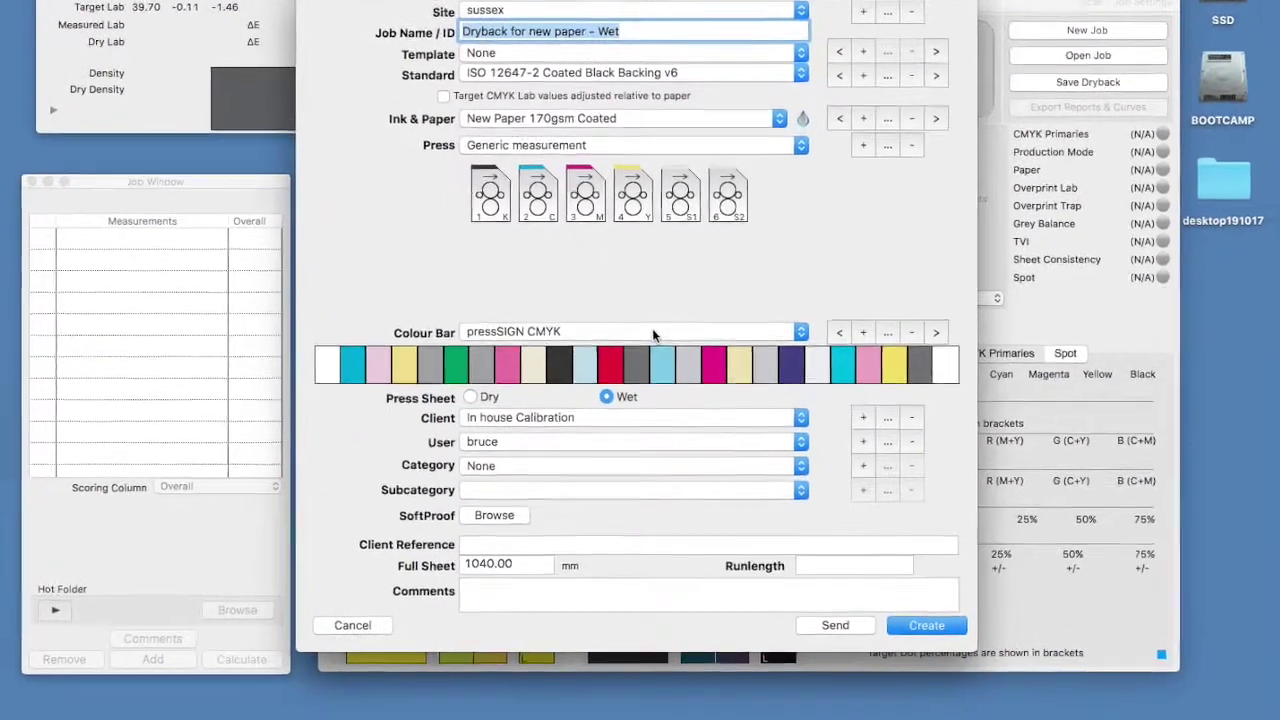
- Set the colour bar to pressSIGN4 CMYK 6 patches per zone and create the wet job
left_click(654, 350)
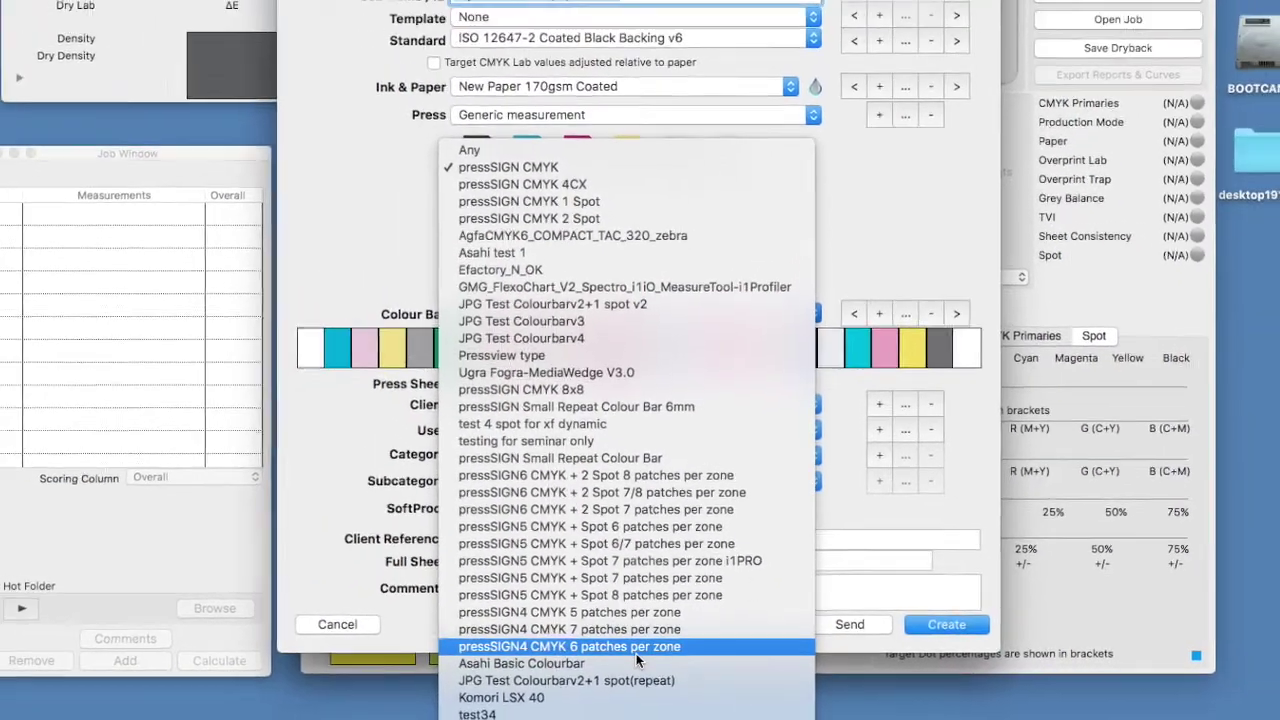
left_click(636, 653)
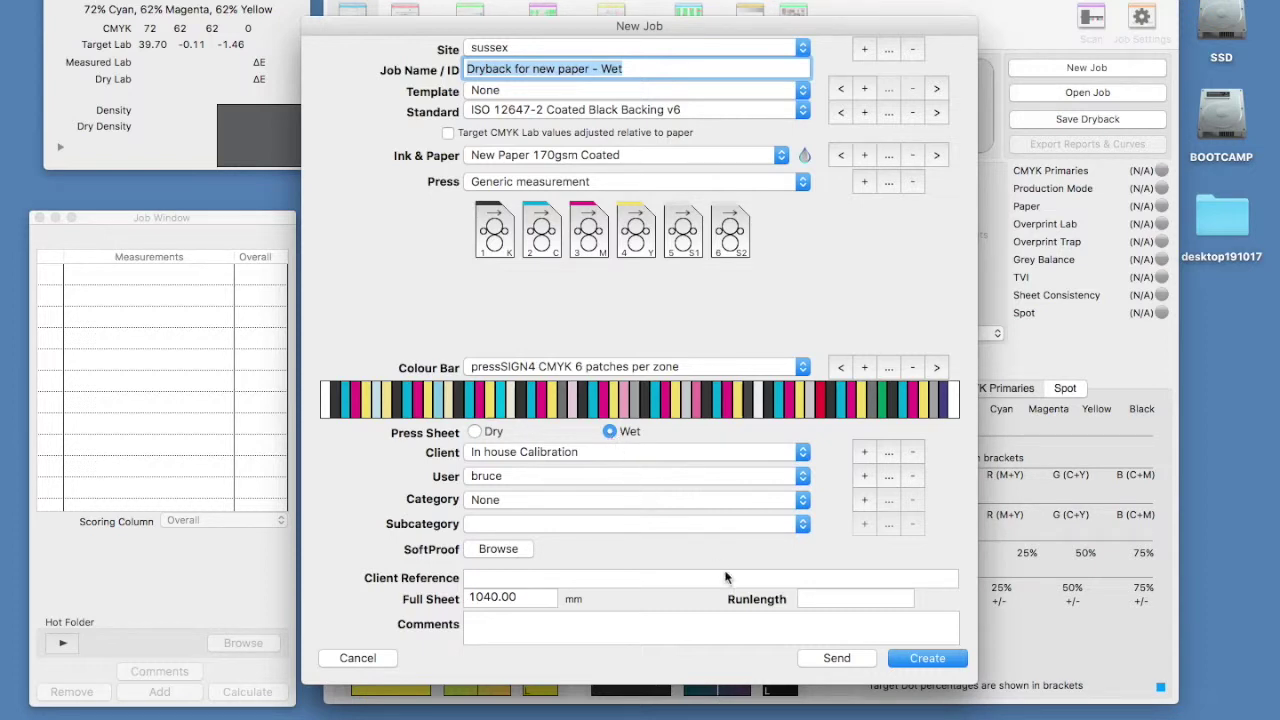
left_click(918, 660)
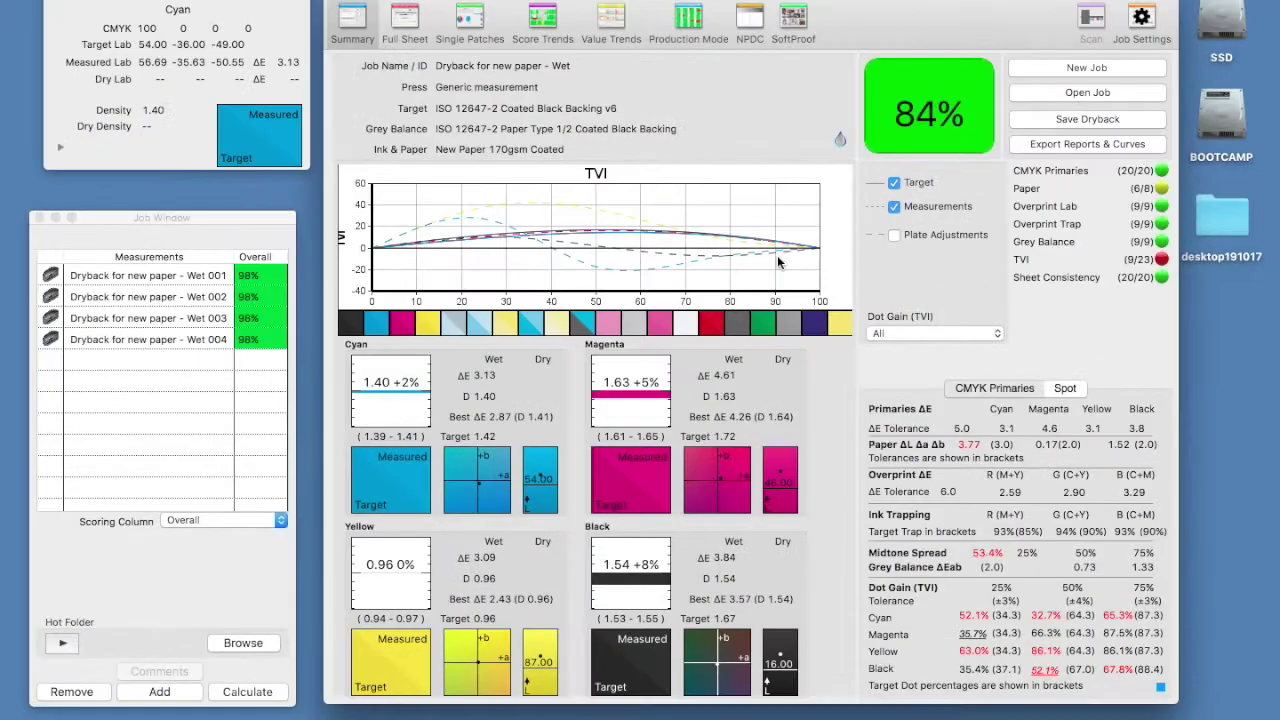
- Review wet measurement 004 in the summary and wet measurement 003 in the full sheet view
left_click(160, 339)
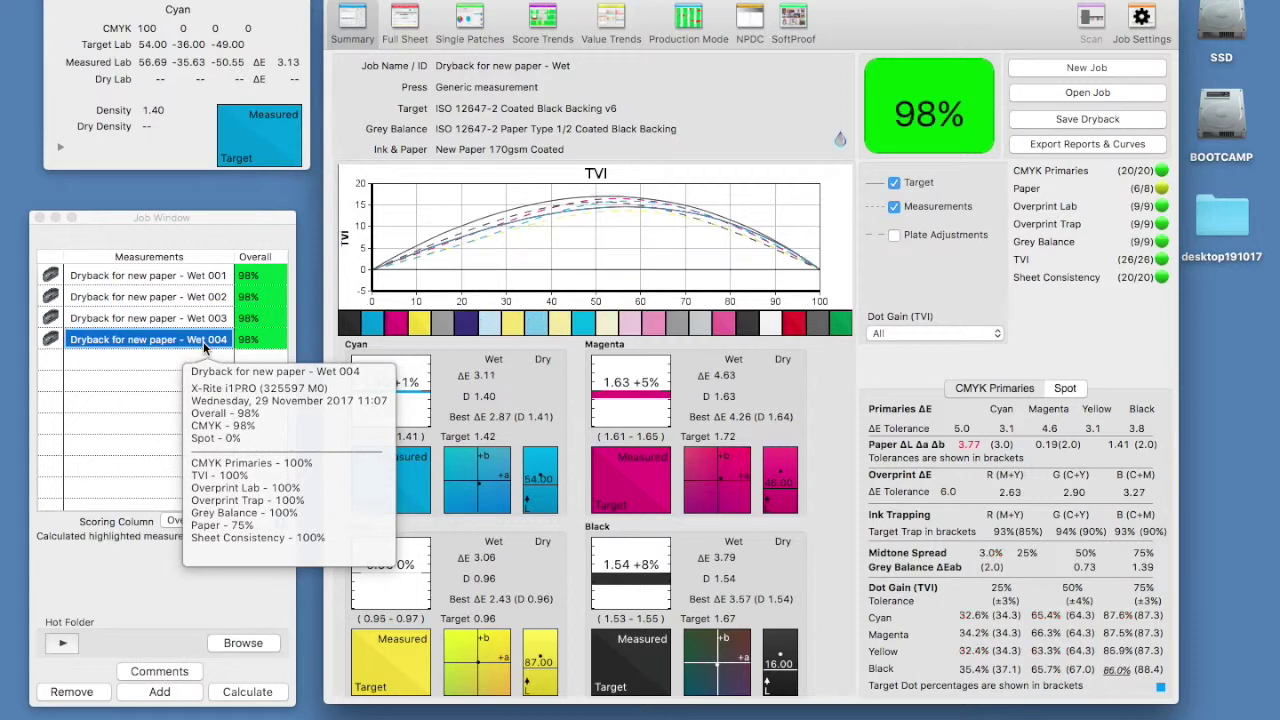
left_click(404, 25)
left_click(258, 318)
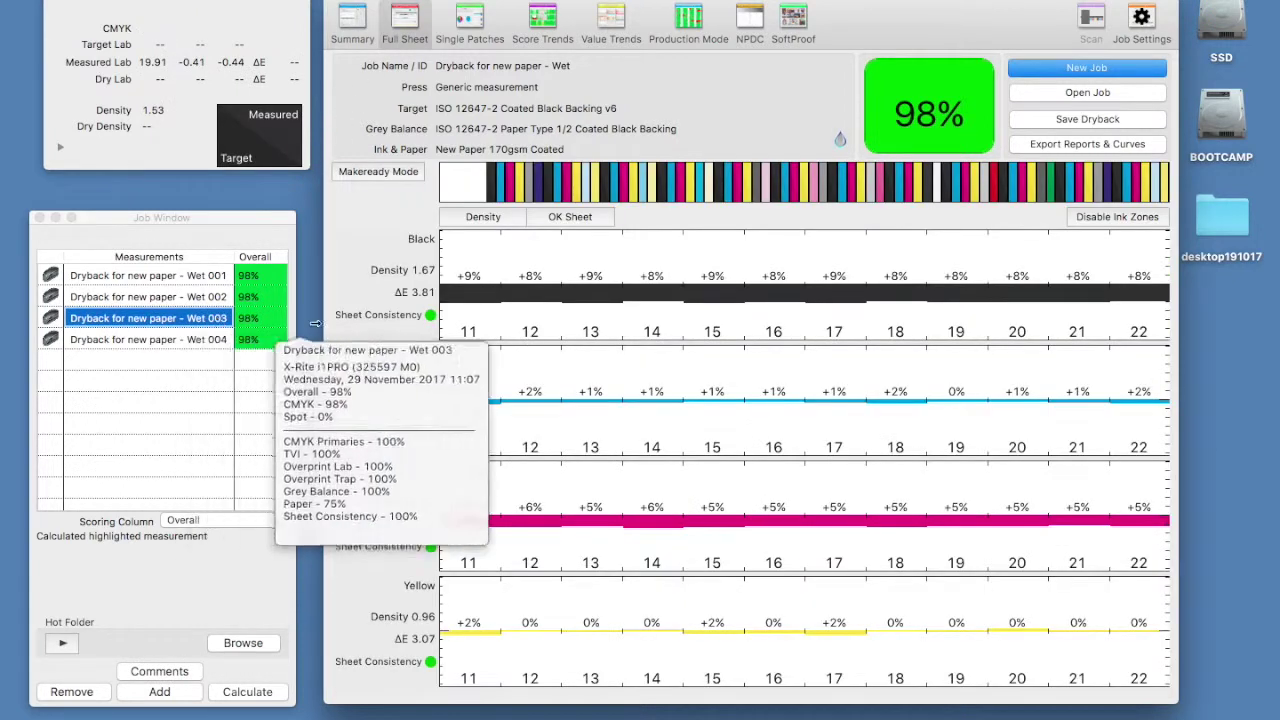
- Inspect the wet job's first measurement in the dryback database, then close the database
left_click(1035, 126)
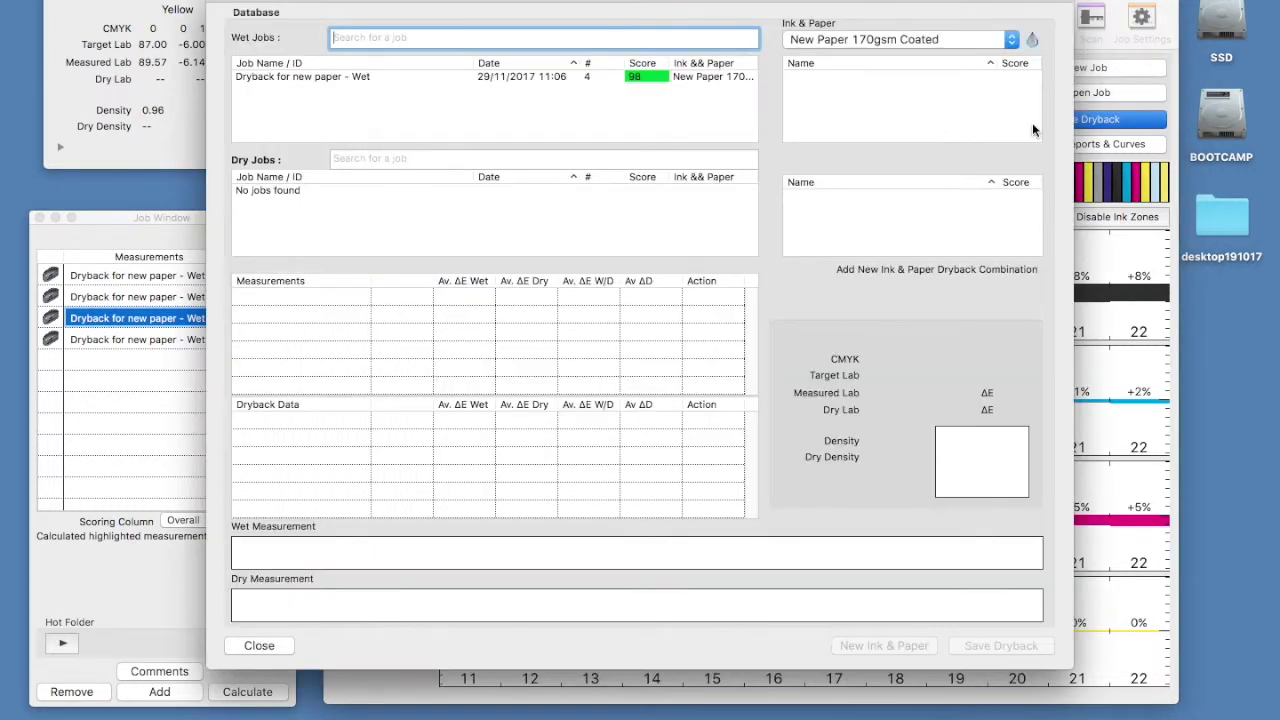
left_click(318, 82)
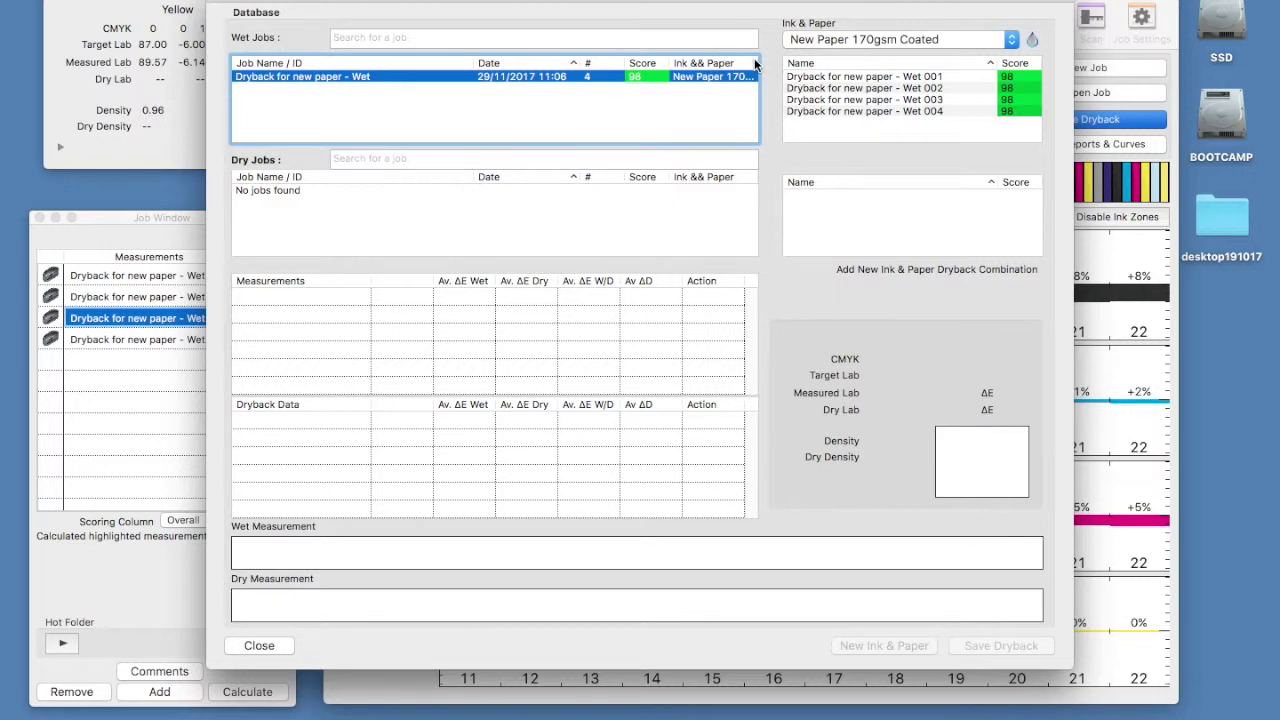
left_click(825, 78)
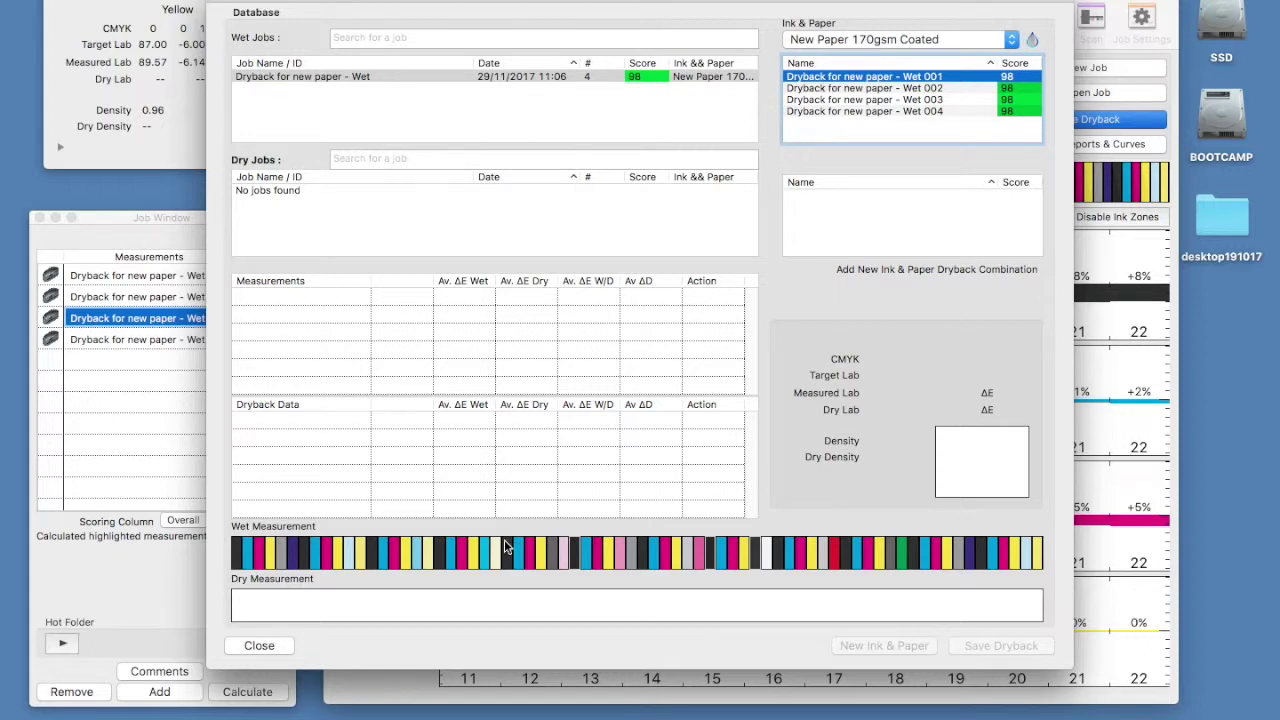
left_click(259, 645)
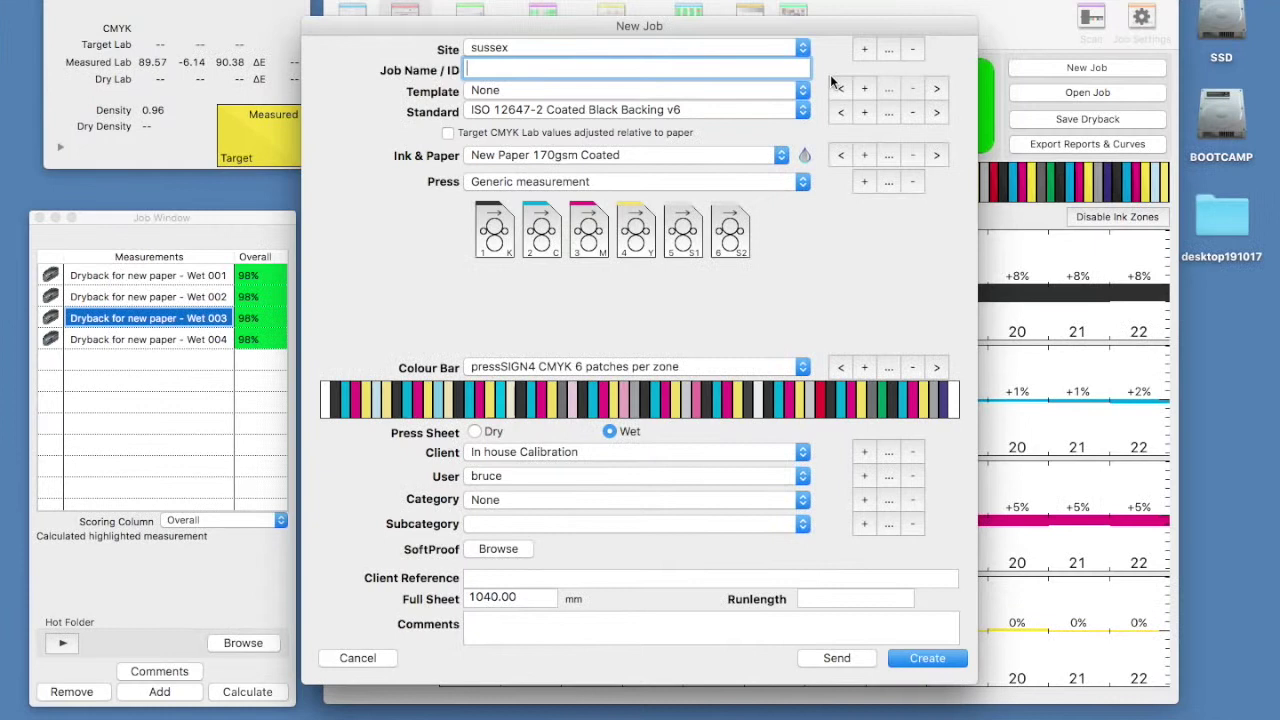
- Create a new job named "Dryback for new paper - dry" with the press sheet set to Dry
type("Dryback for")
left_click_drag(840, 29, 817, 186)
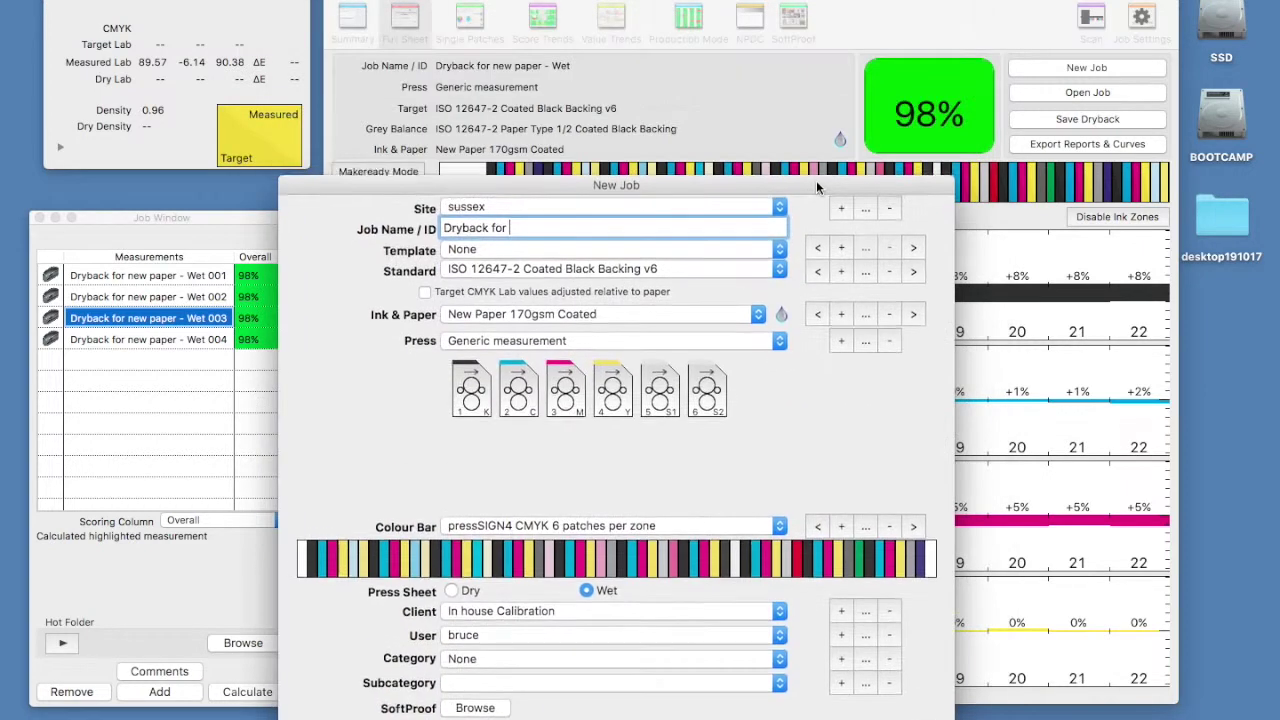
type("new pa")
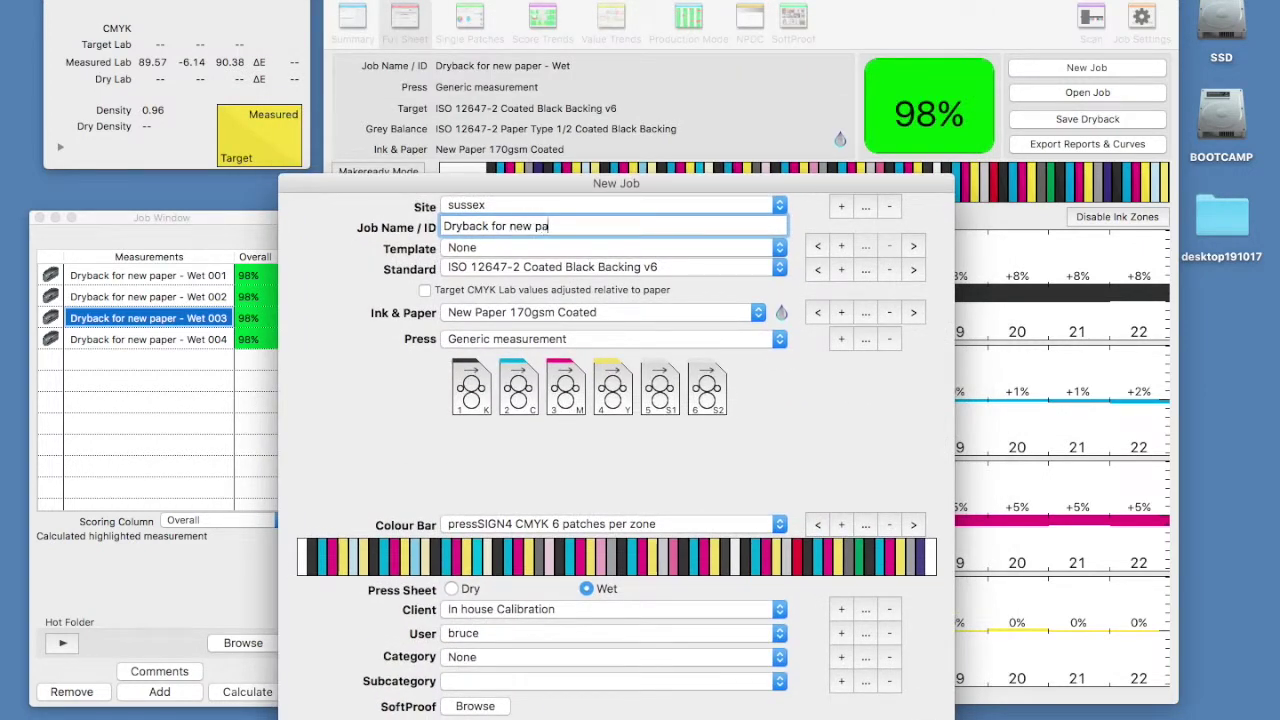
type("per - dry")
left_click_drag(833, 177, 866, 0)
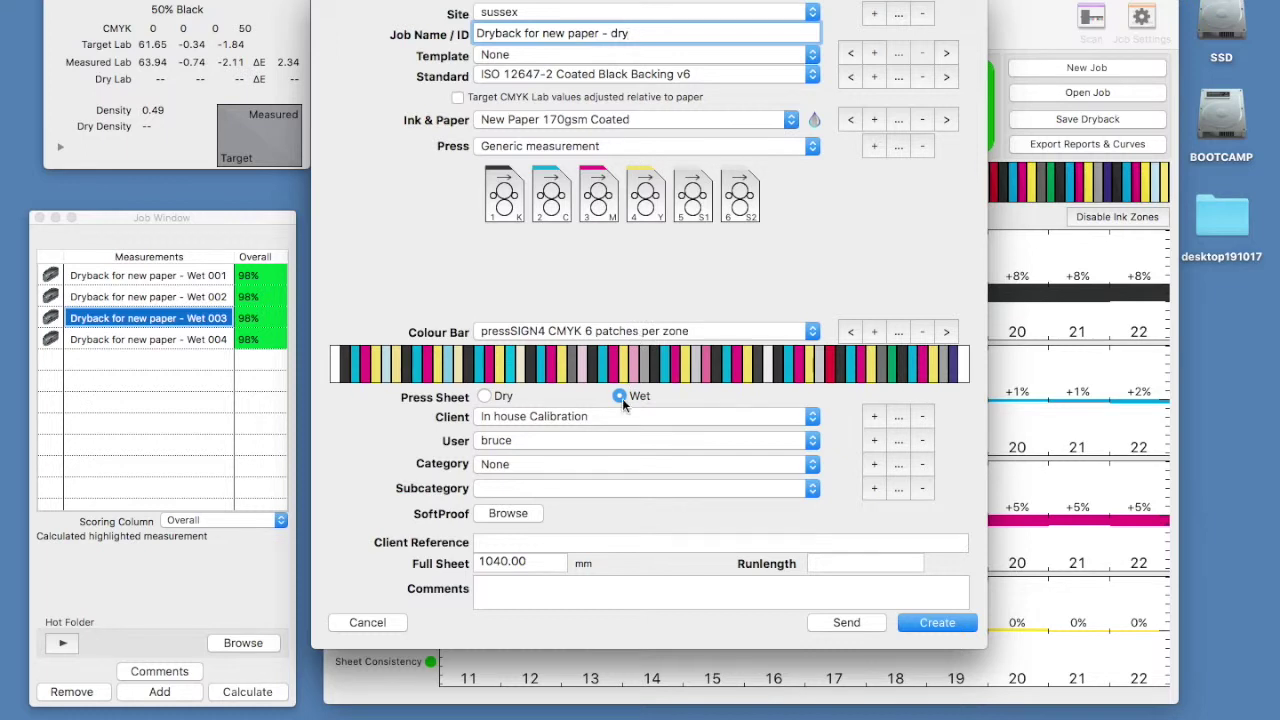
left_click(486, 397)
left_click(937, 623)
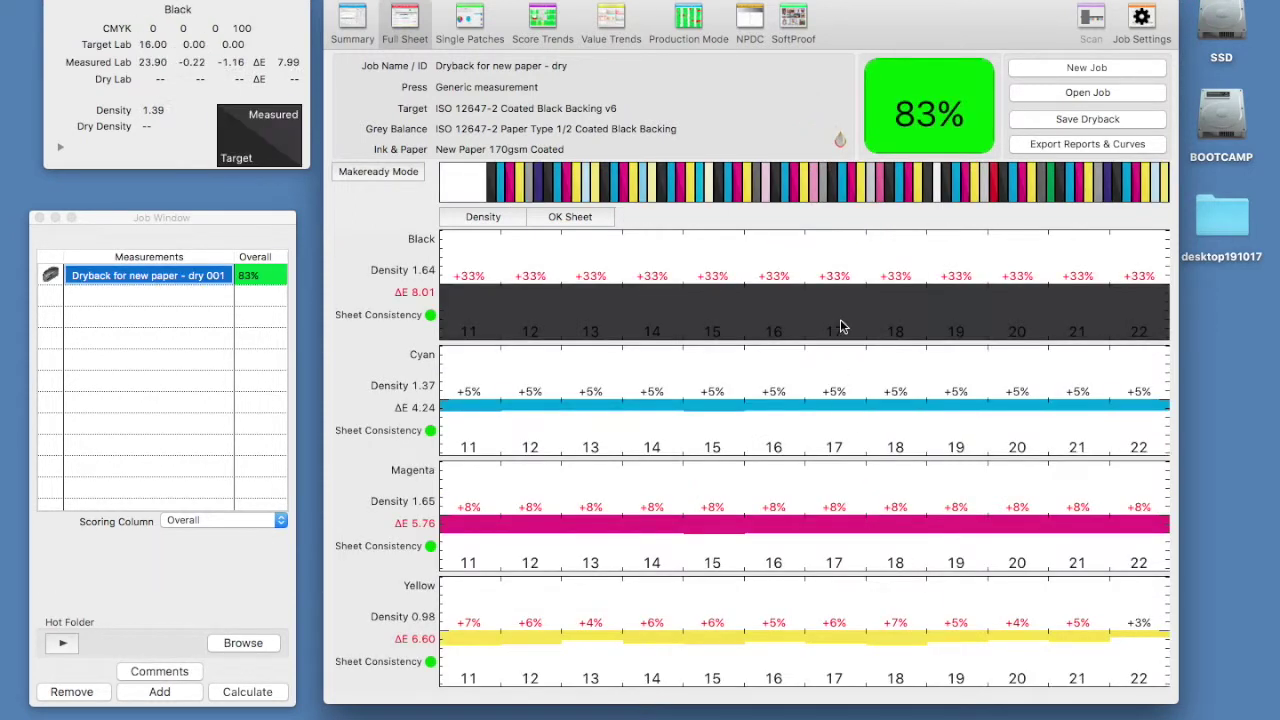
- Compare the dry job's measurements in the summary and full sheet views
left_click(363, 30)
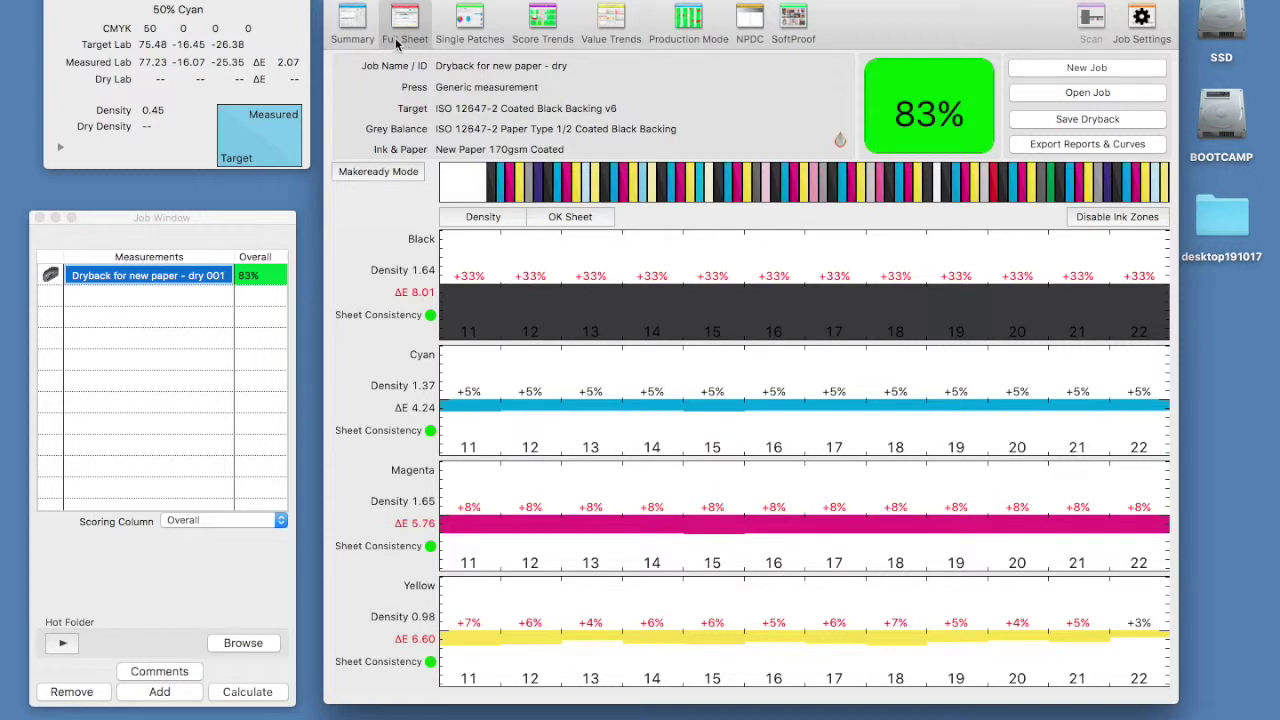
left_click(362, 35)
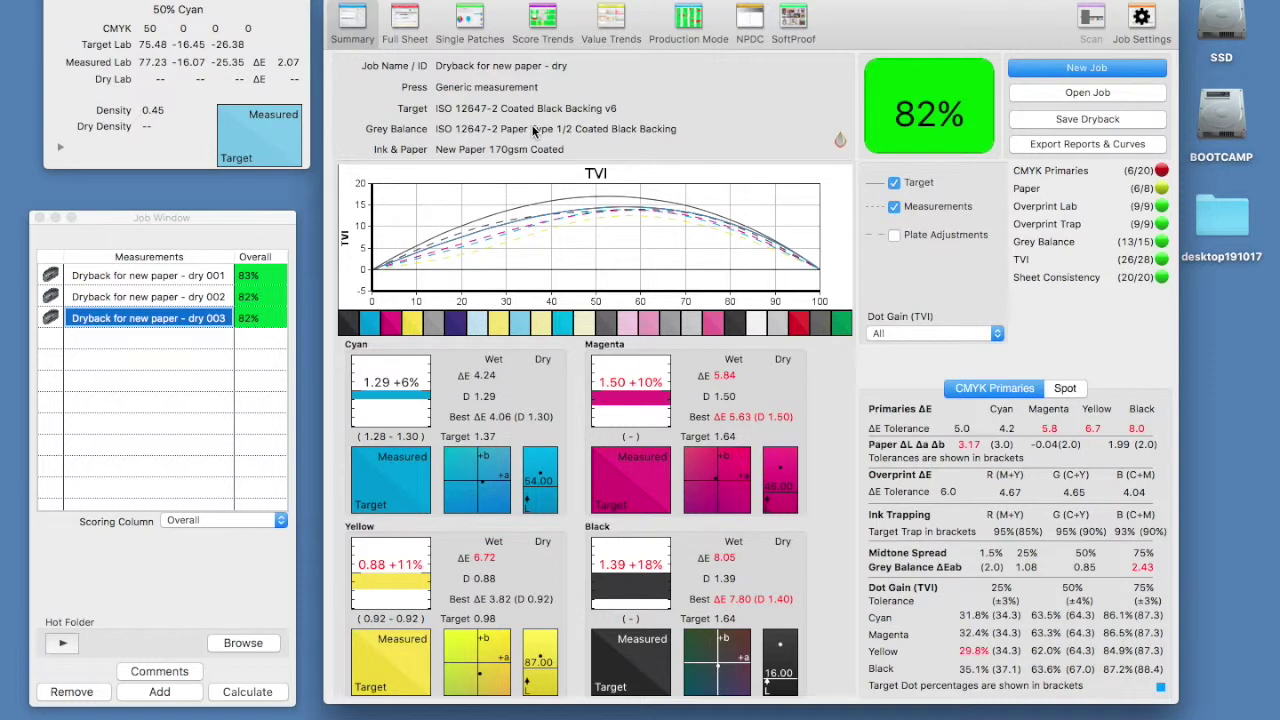
left_click(404, 30)
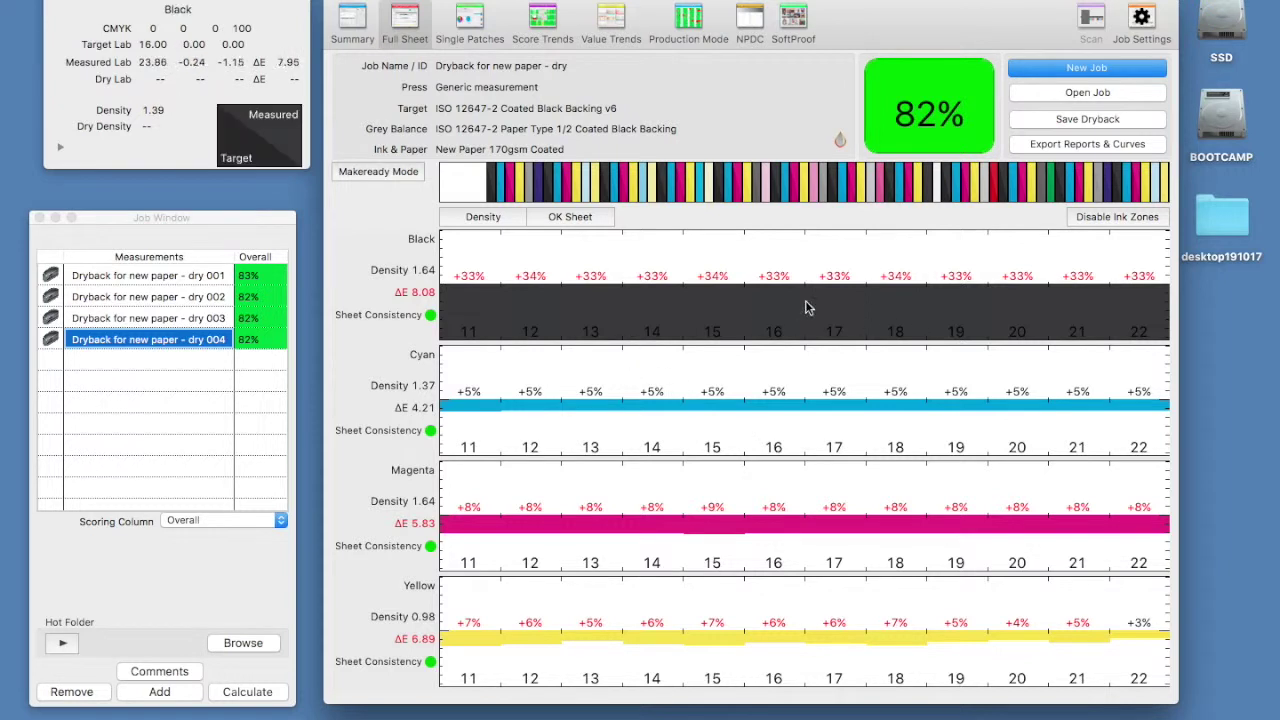
- In the dryback database, pair measurement Wet 002 of the wet job with measurement dry 002 of the dry job
left_click(1029, 122)
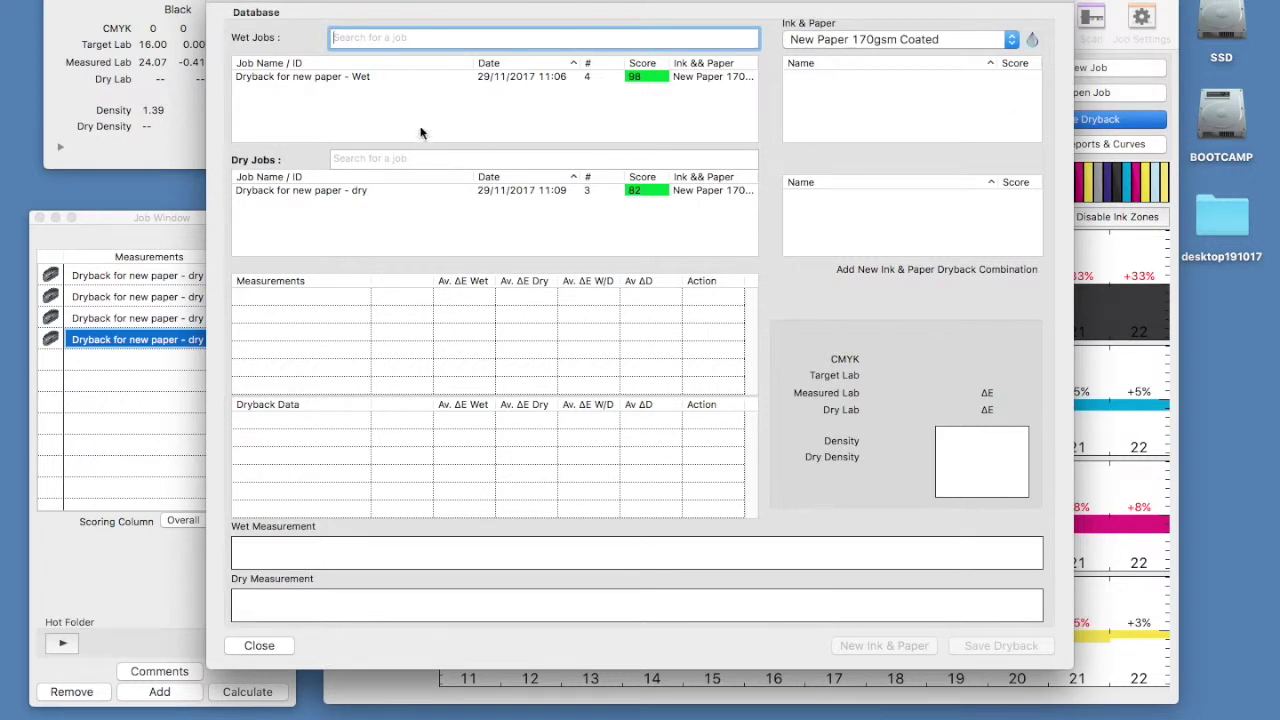
left_click(330, 81)
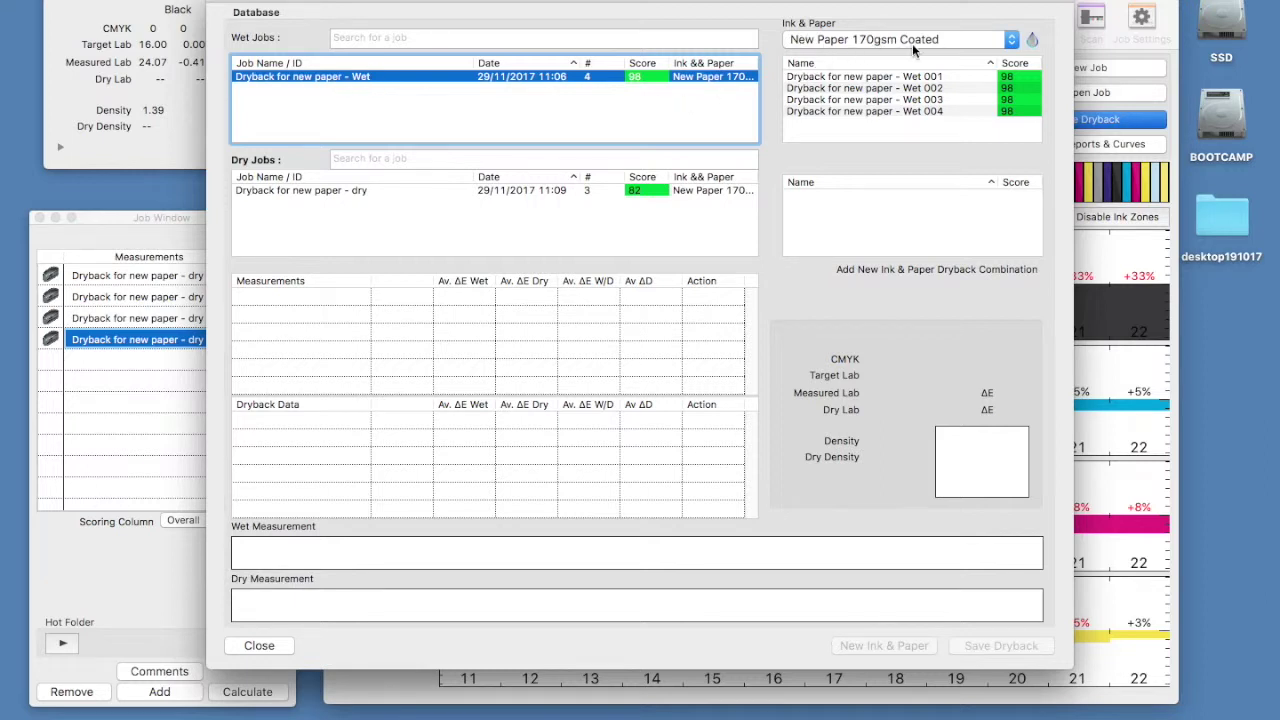
left_click(853, 80)
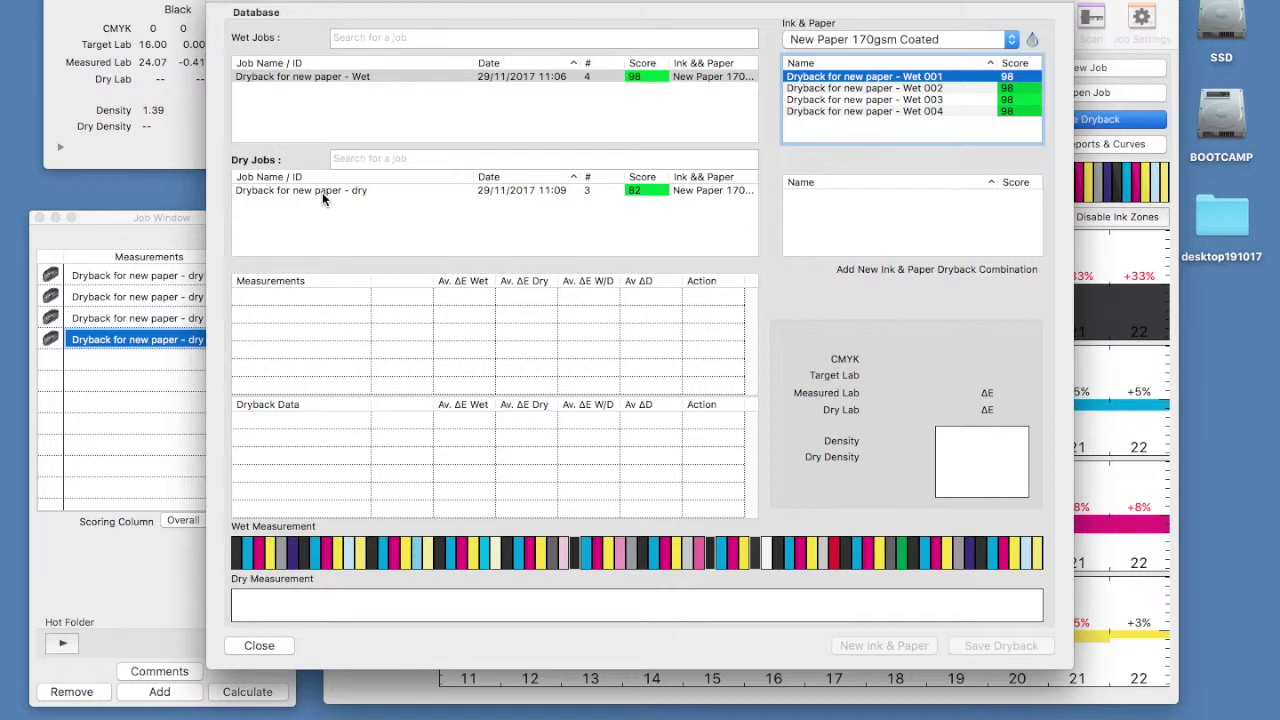
left_click(344, 76)
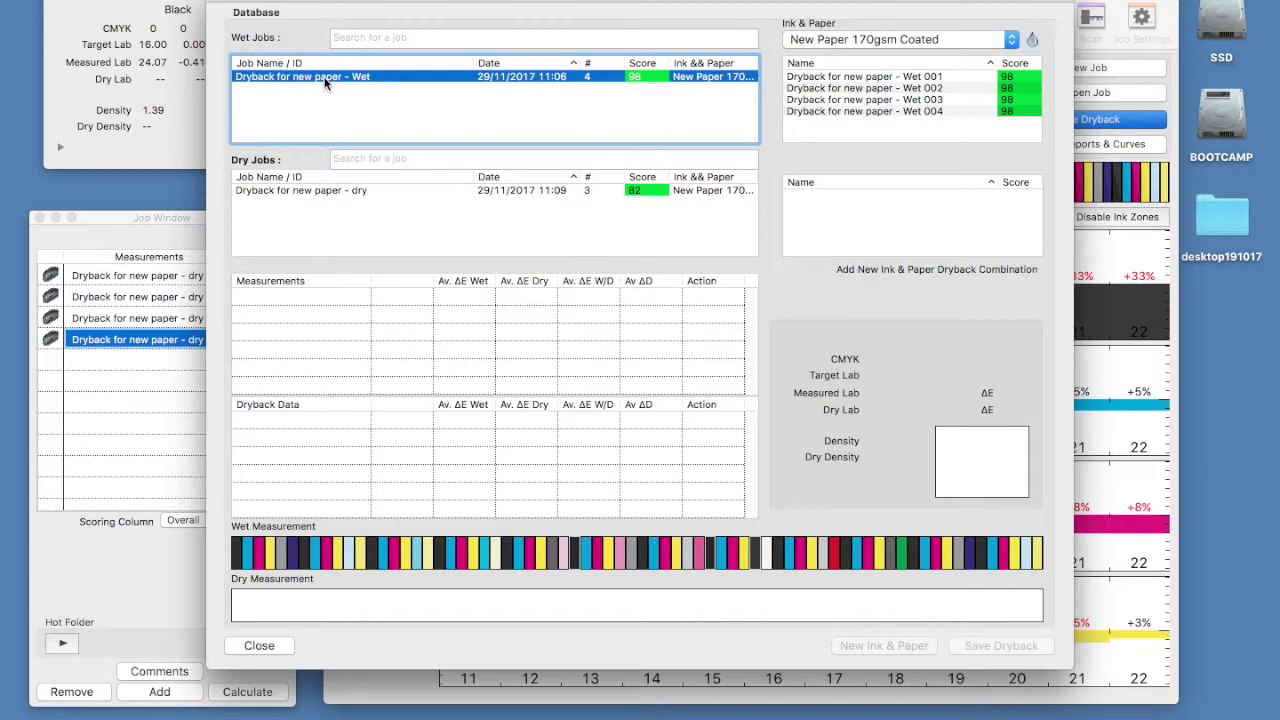
left_click(808, 90)
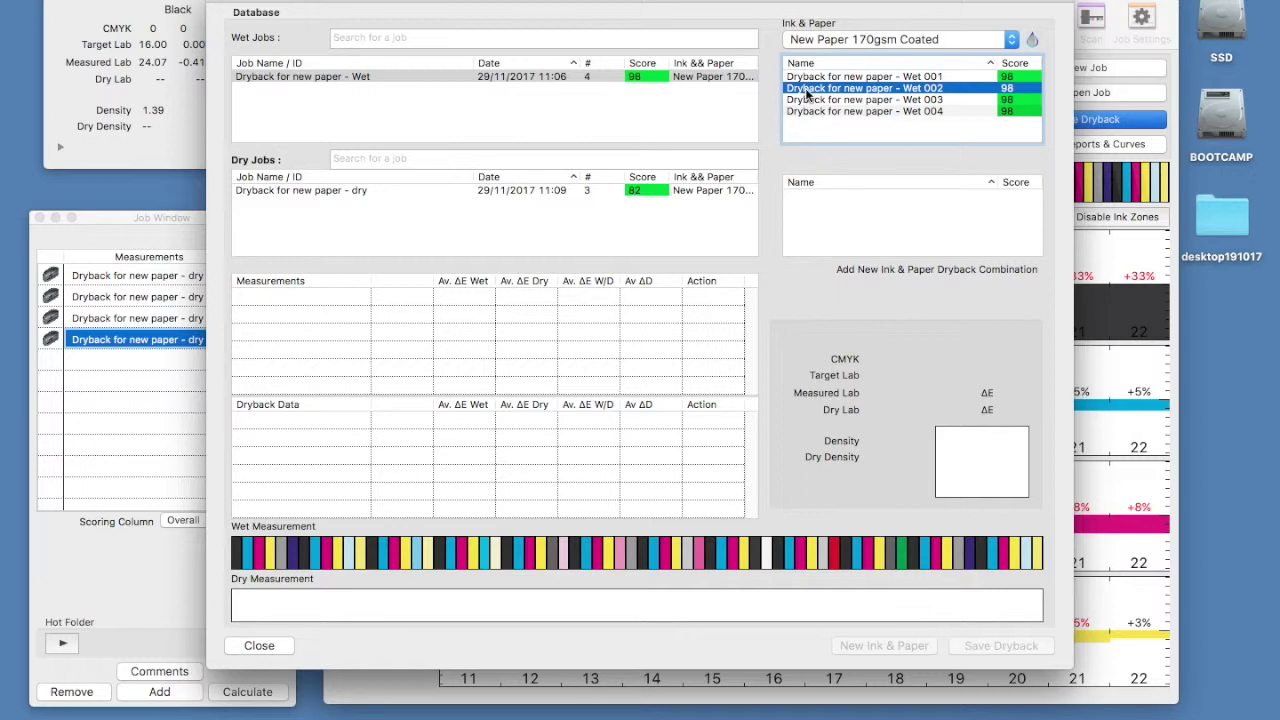
left_click(350, 192)
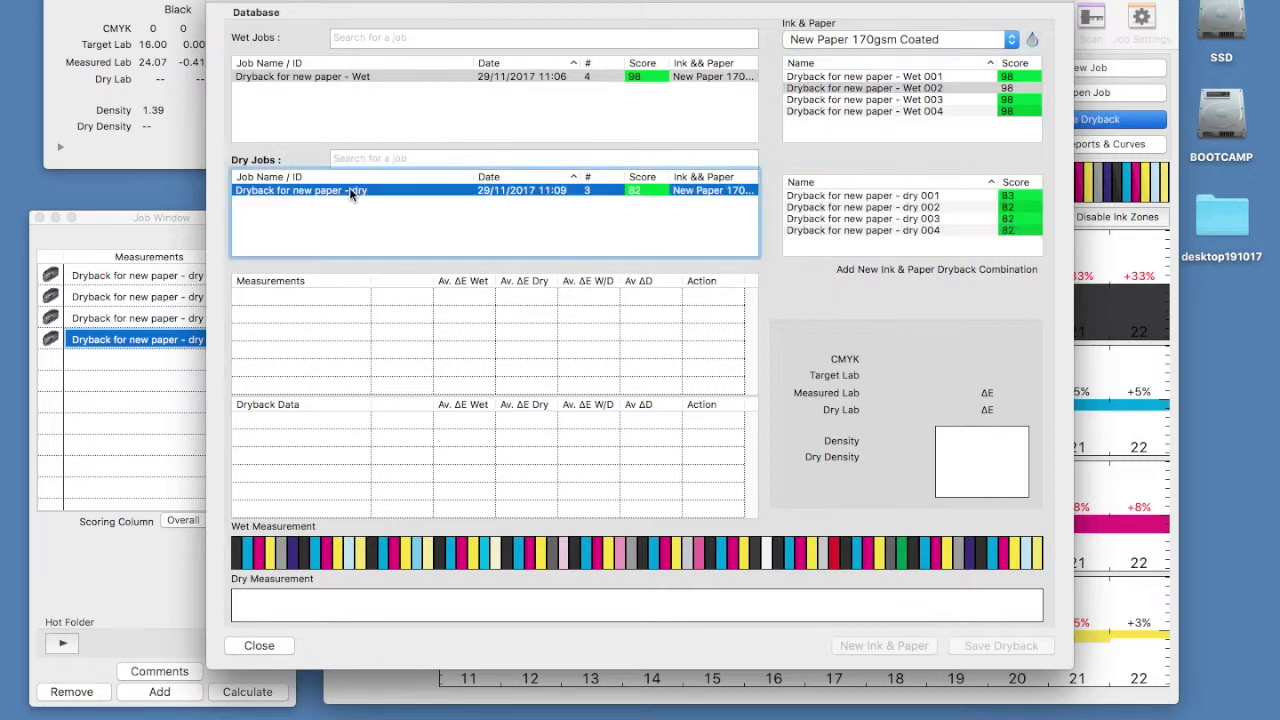
left_click(835, 208)
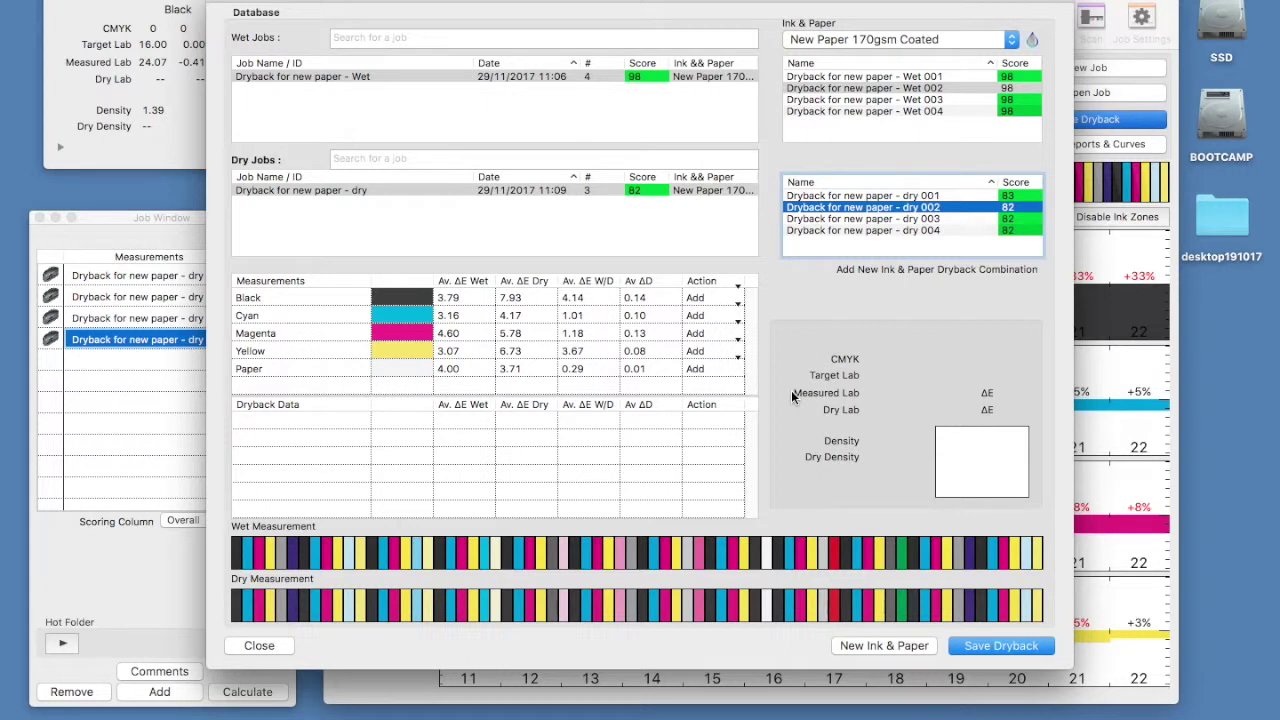
- Check the action options for Black, keep Add, save the dryback for New Paper 170gsm Coated and close the database
left_click(738, 297)
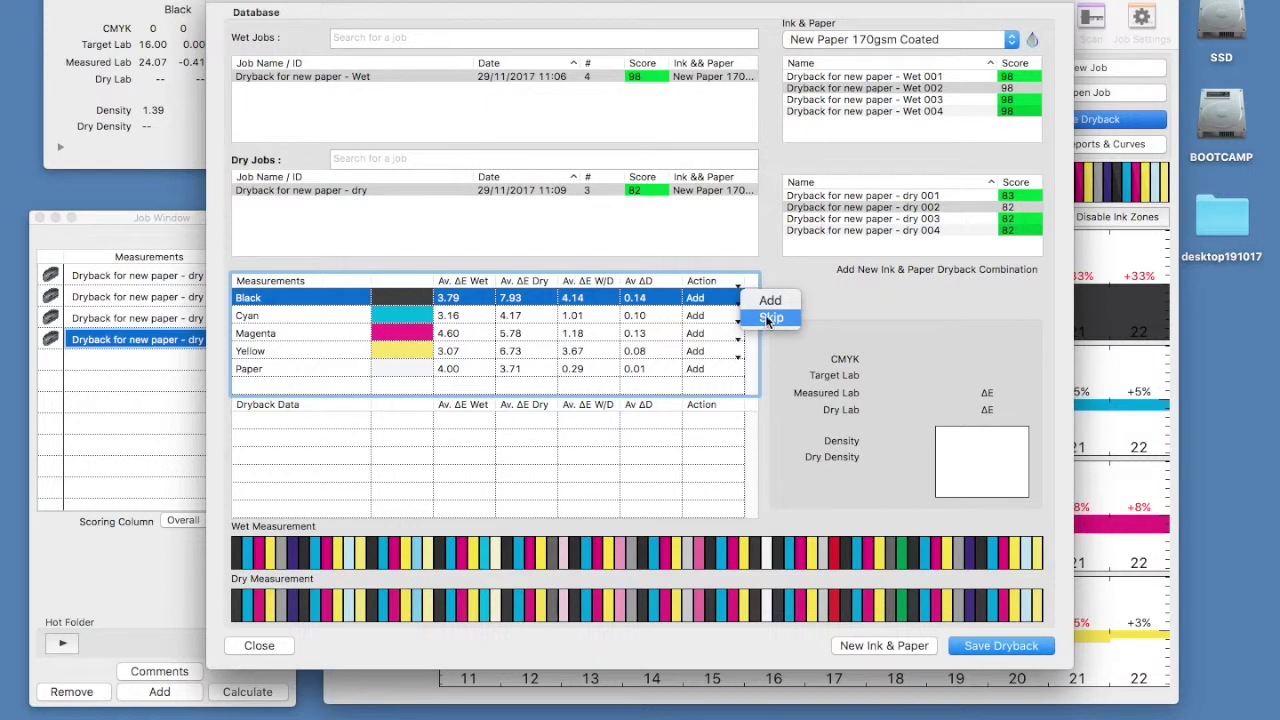
left_click(879, 339)
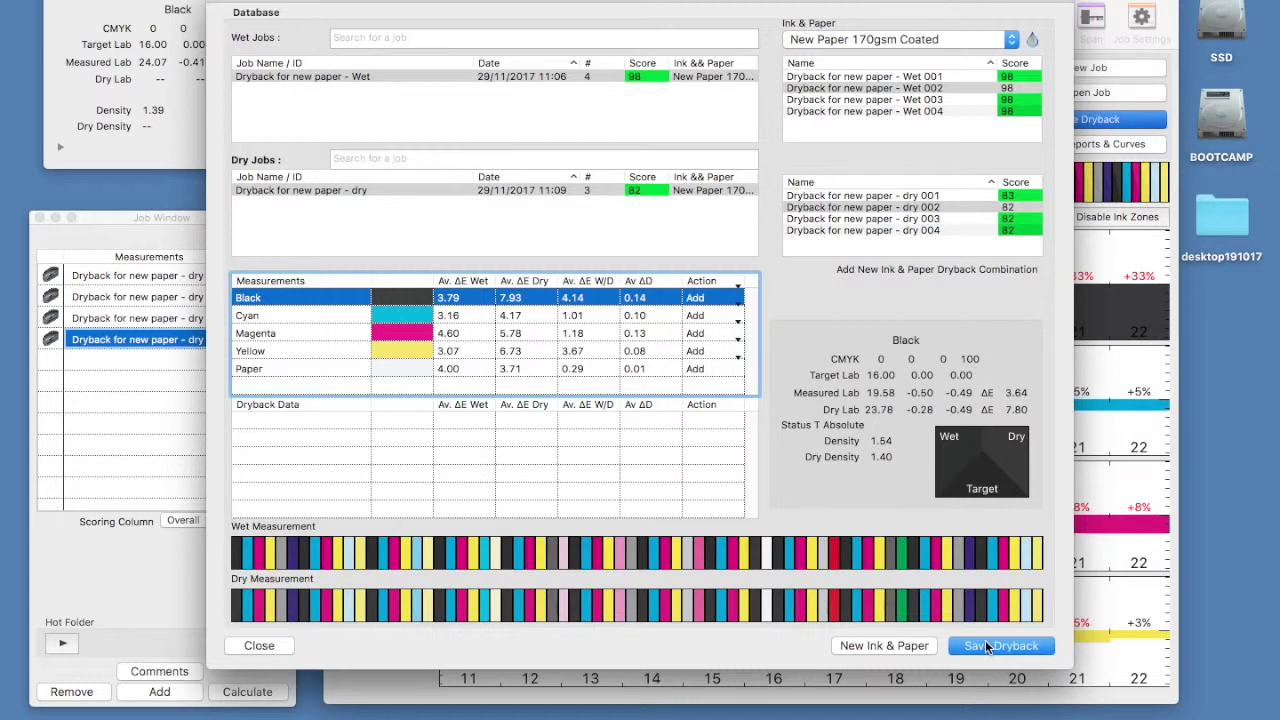
left_click(986, 645)
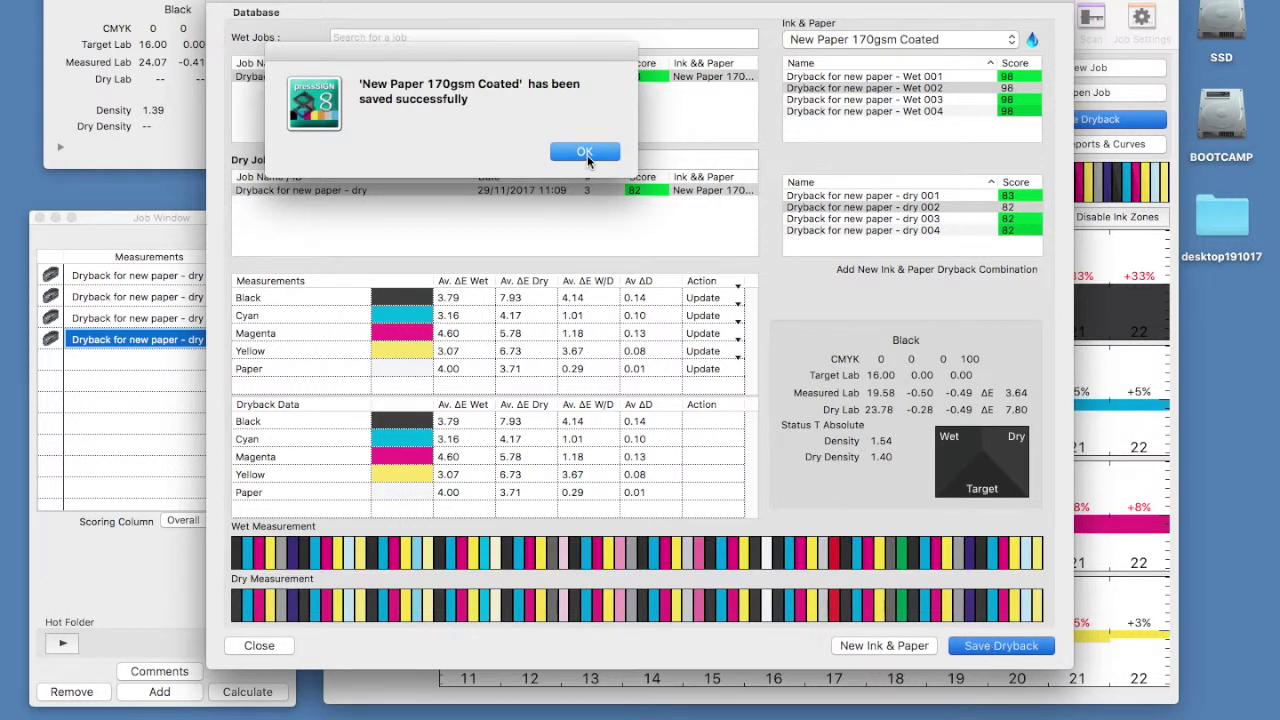
left_click(585, 153)
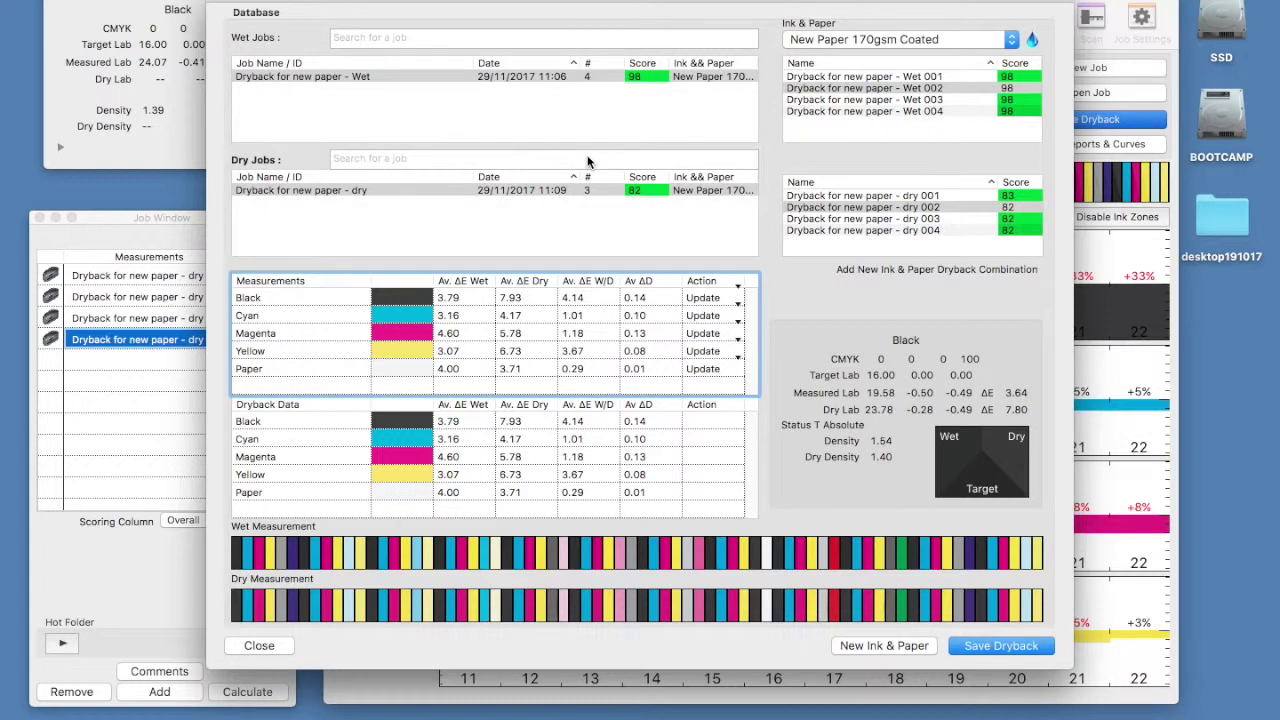
left_click(259, 645)
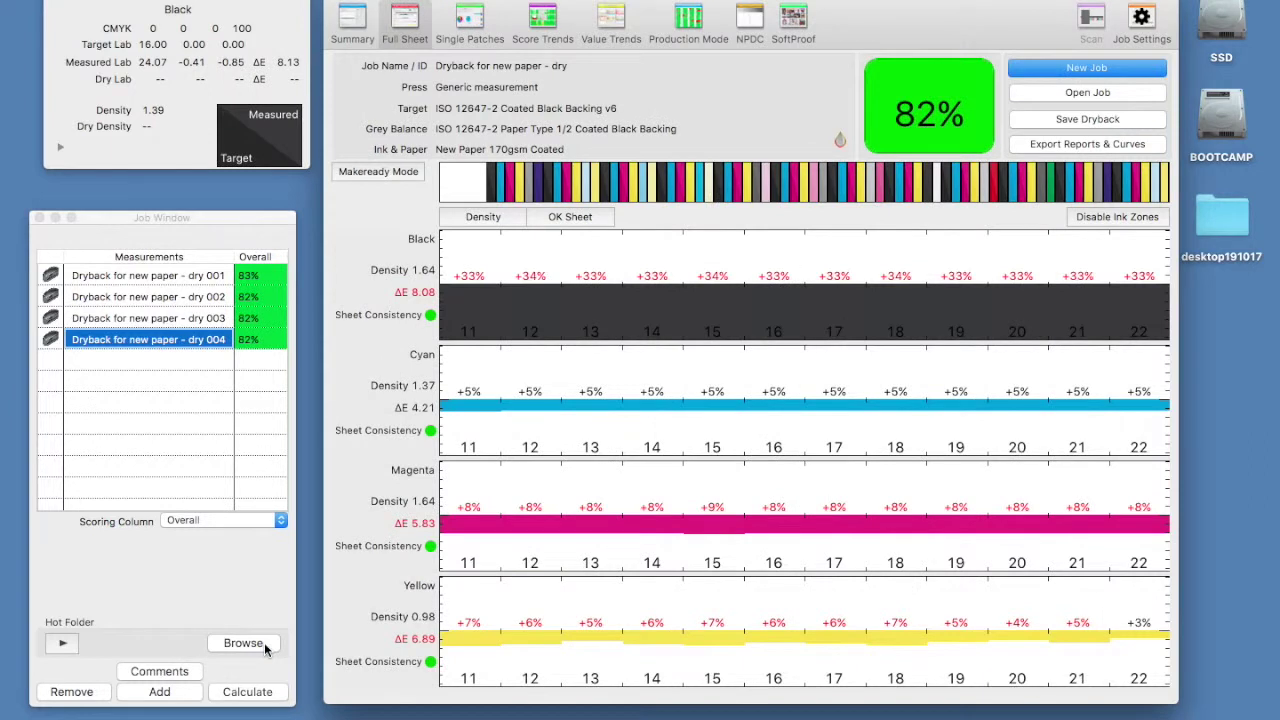
- Create a new job named "Dryback Result measurement" with the press sheet set to Wet, and examine its first measurement's scores
left_click(1088, 68)
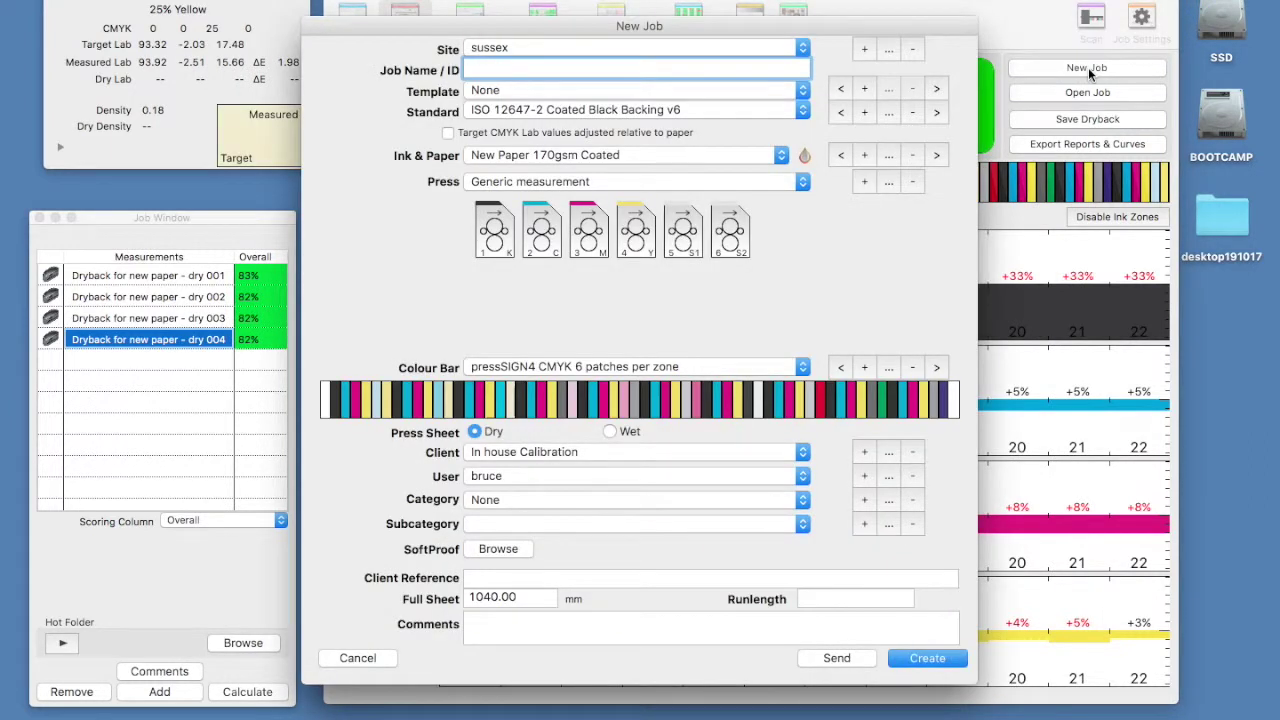
type("Dryback Result measurement")
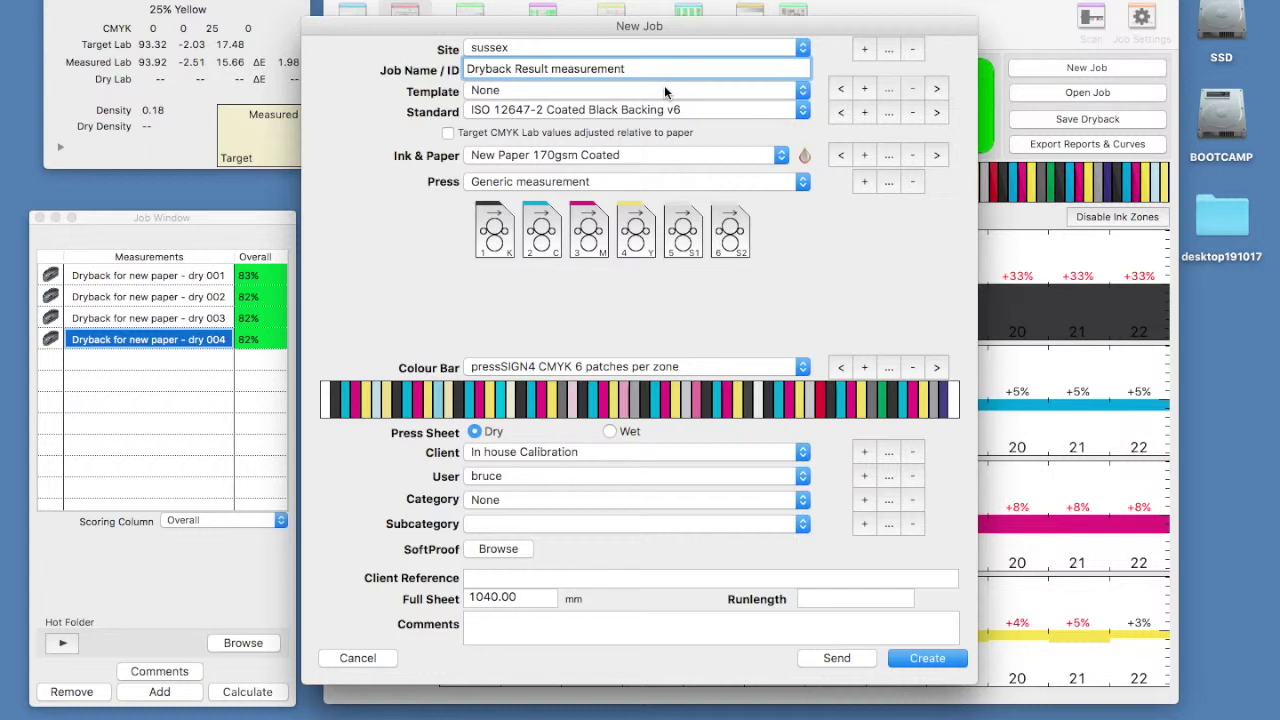
left_click(610, 432)
left_click(928, 658)
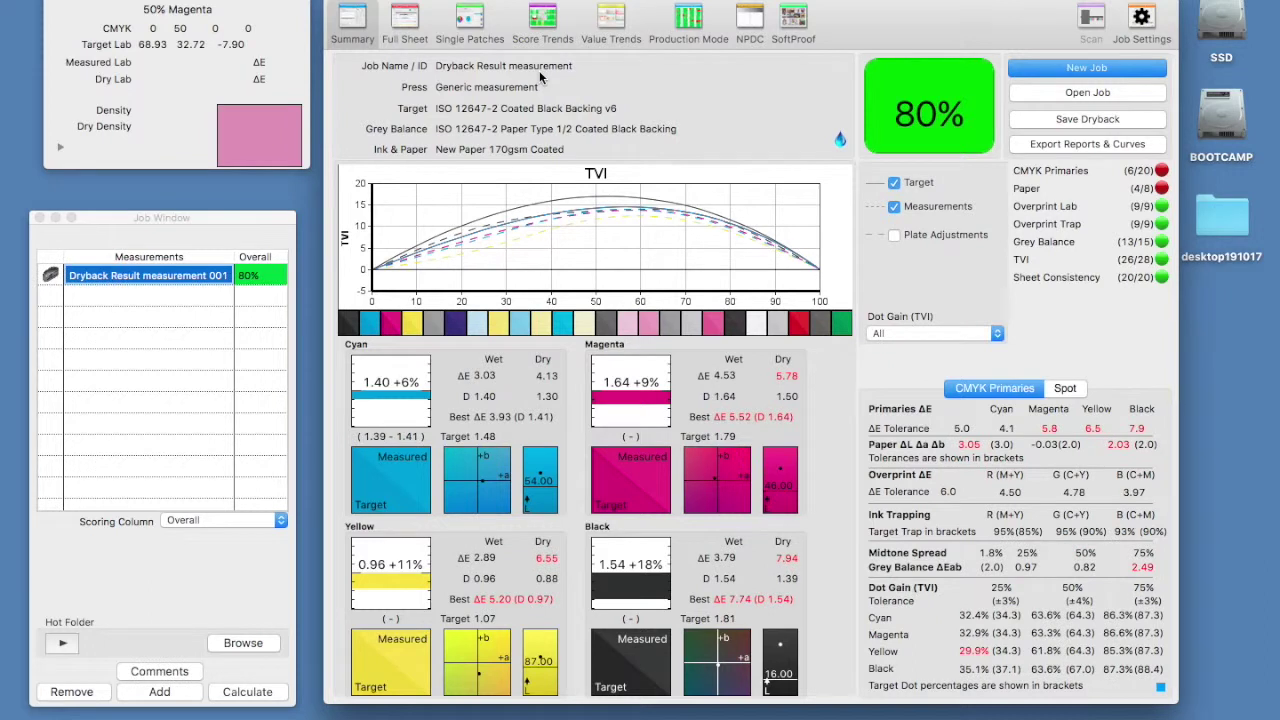
mouse_move(226, 272)
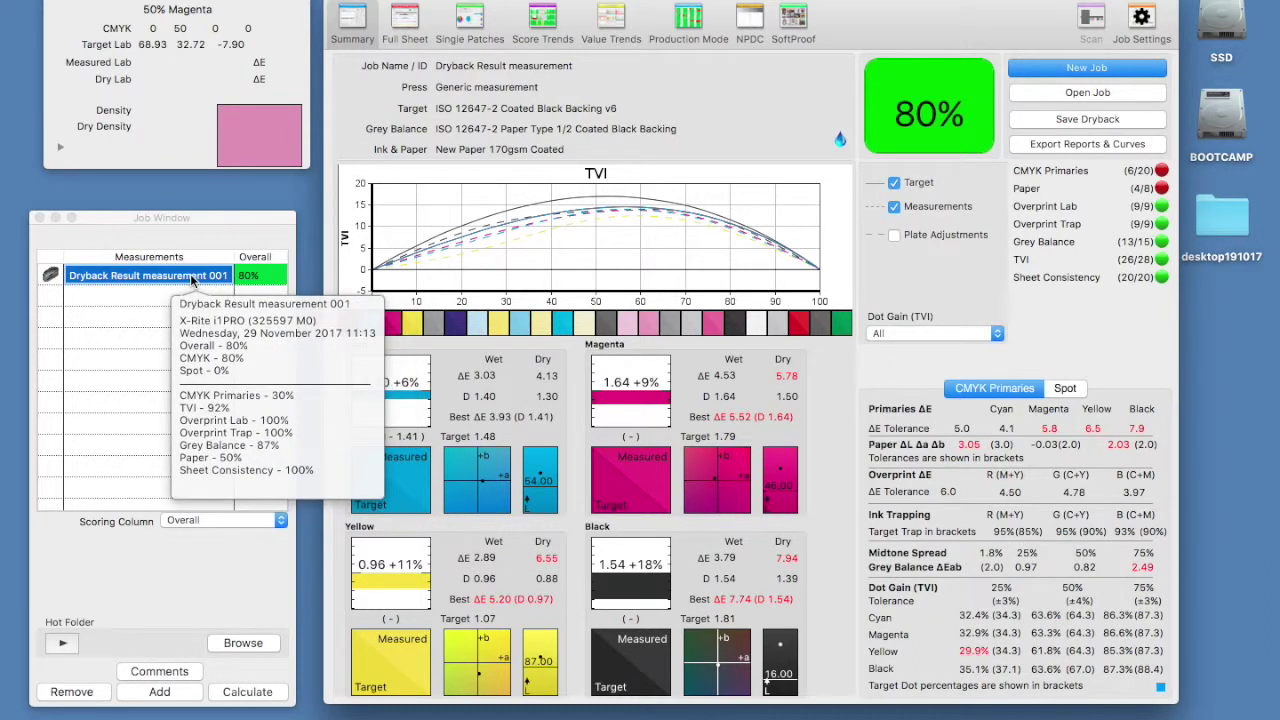